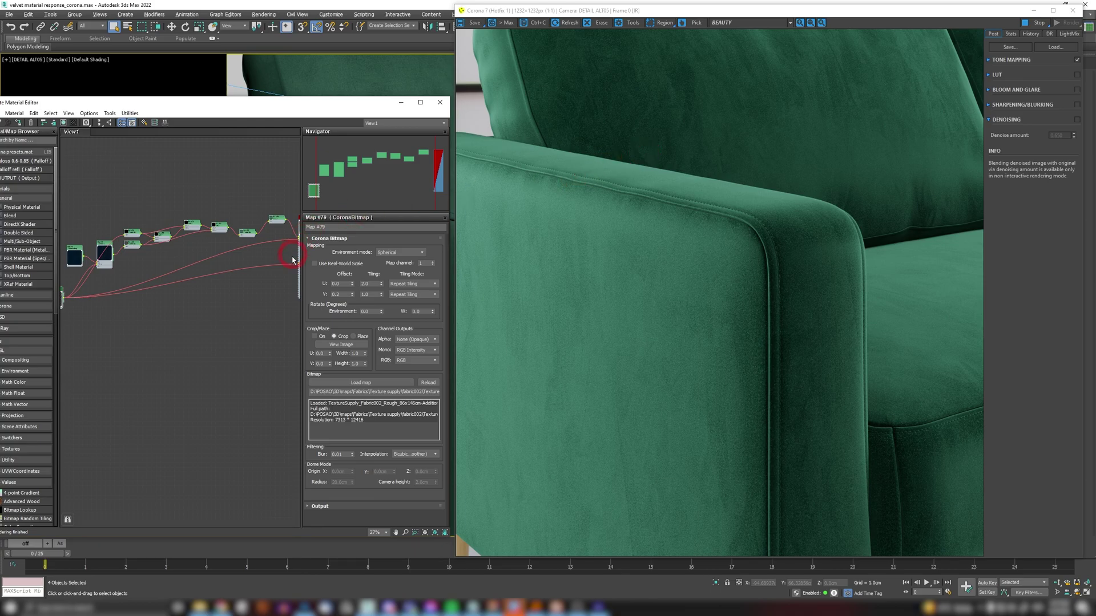
Step: Bring the sofa's material node chain into view and move Map #79 to the lower left
double_click(366, 284)
scroll(220, 238, "down", 3)
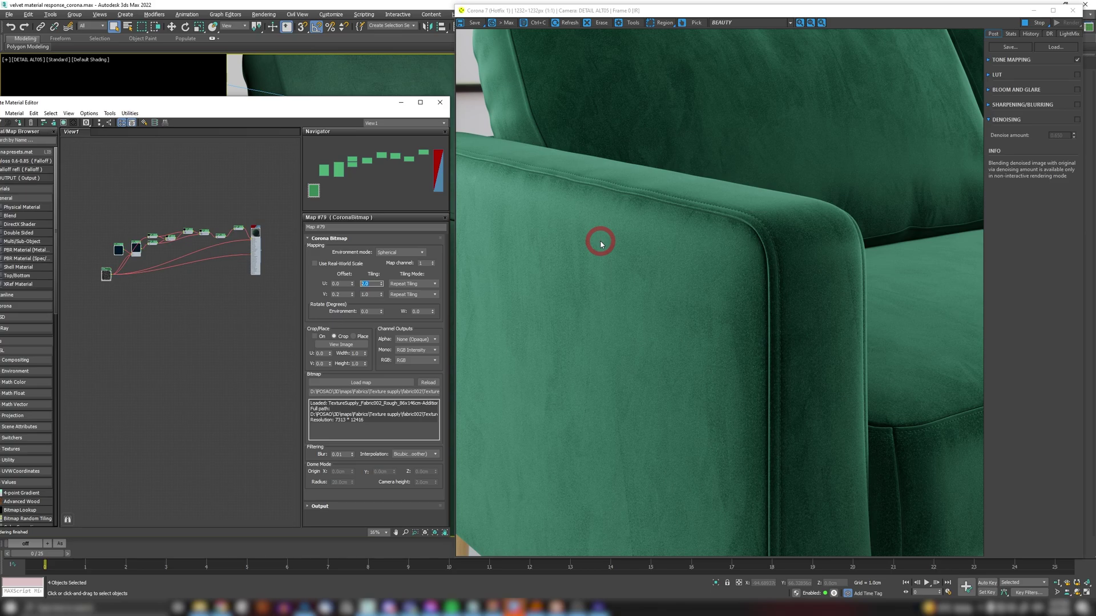
scroll(183, 228, "up", 5)
middle_click_drag(232, 237, 128, 215)
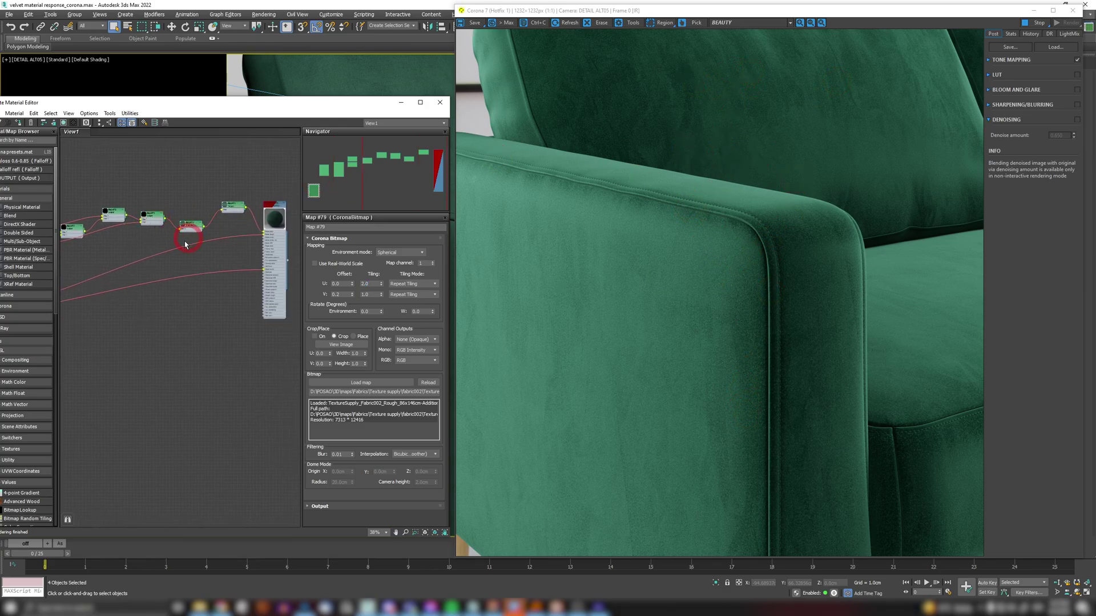
scroll(185, 244, "down", 5)
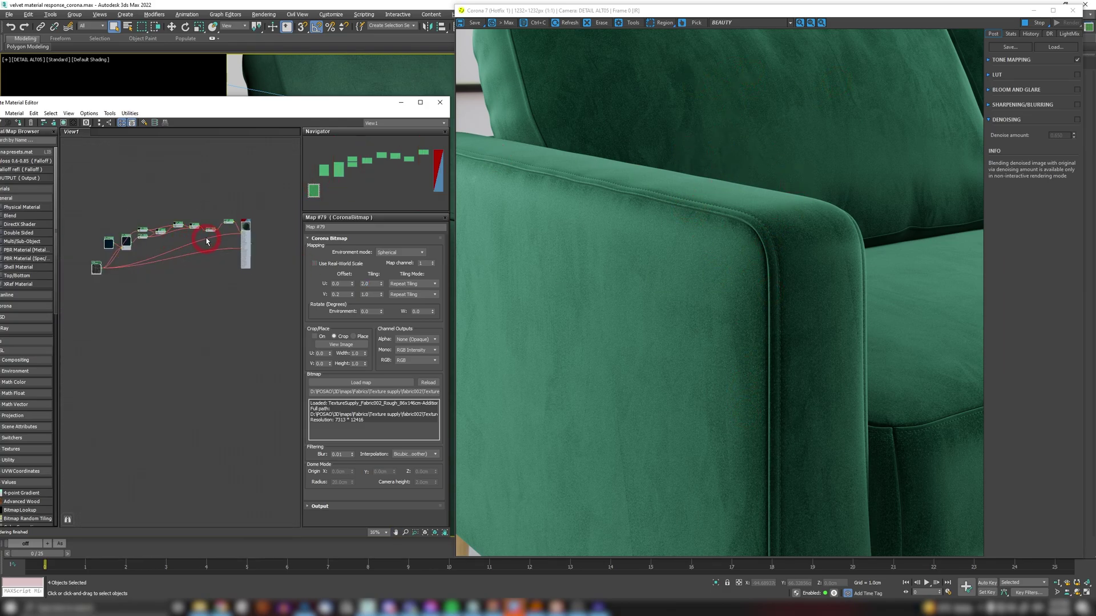
scroll(157, 234, "up", 5)
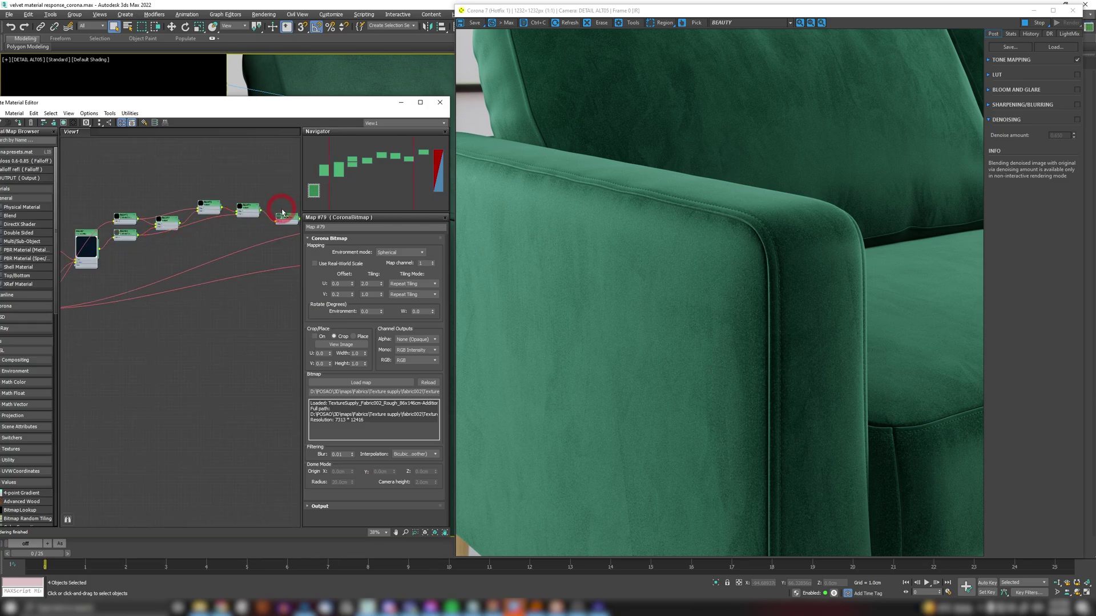
left_click_drag(282, 214, 120, 299)
scroll(106, 308, "up", 3)
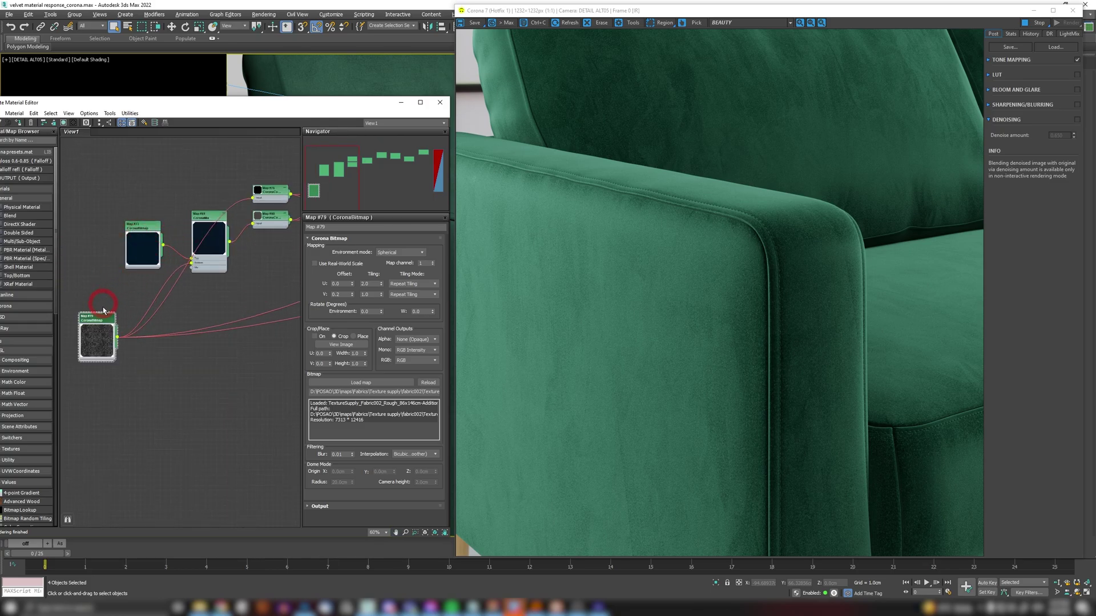
Step: Set the sofa fabric bitmap's U tiling to 2
double_click(368, 283)
left_click(335, 278)
type("4")
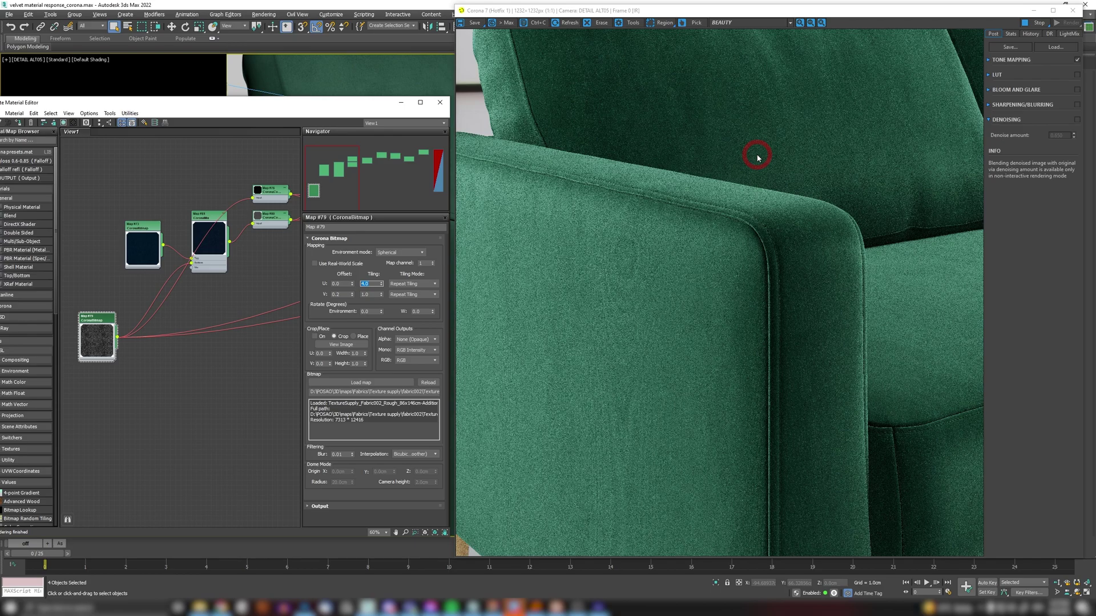
type("2")
key("Return")
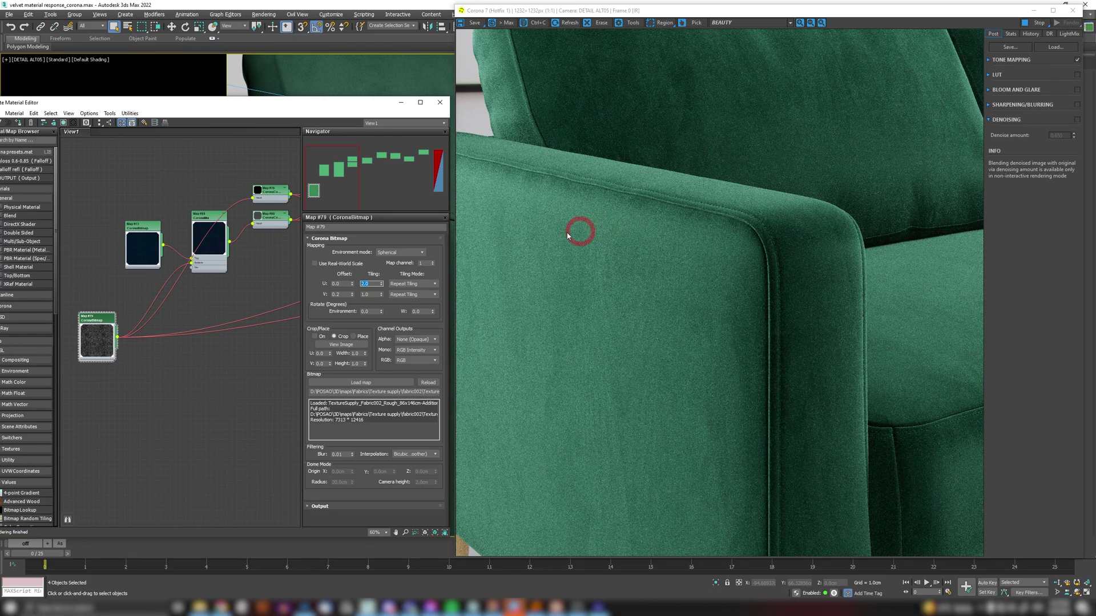
mouse_move(242, 266)
middle_mouse_down()
mouse_move(199, 278)
mouse_move(224, 274)
middle_mouse_up()
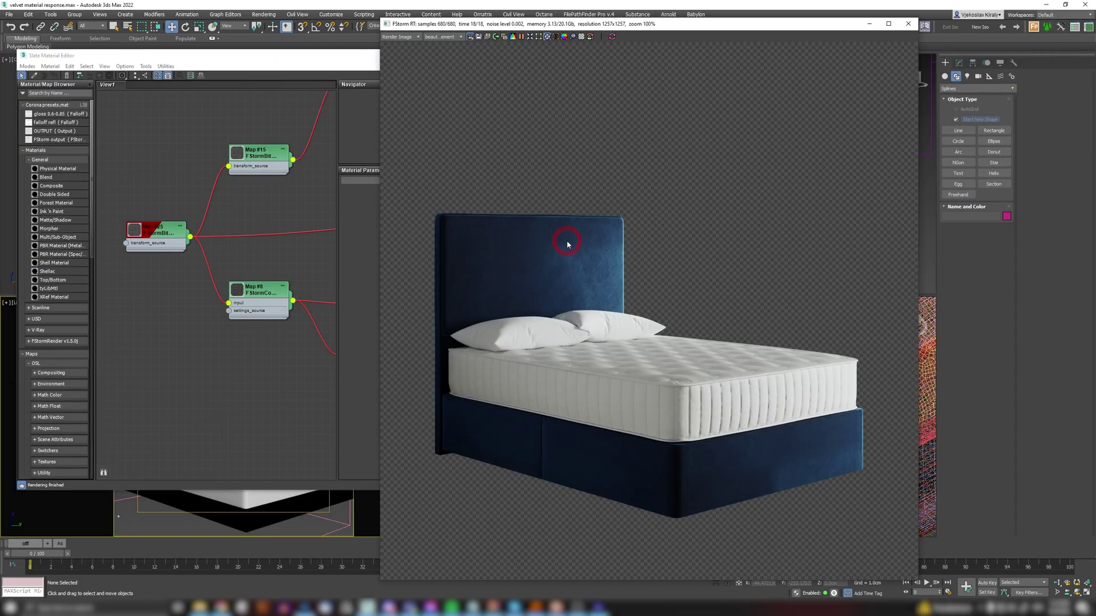
Step: Show Map #25's bitmap settings and set U tiling to 2, then back to 5
left_click(167, 235)
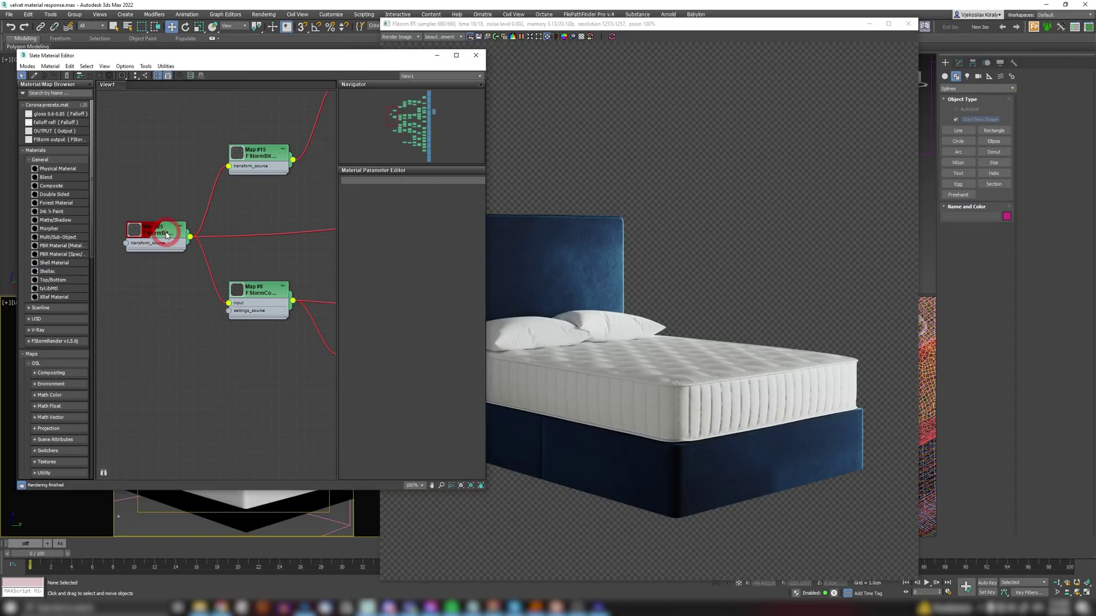
double_click(163, 236)
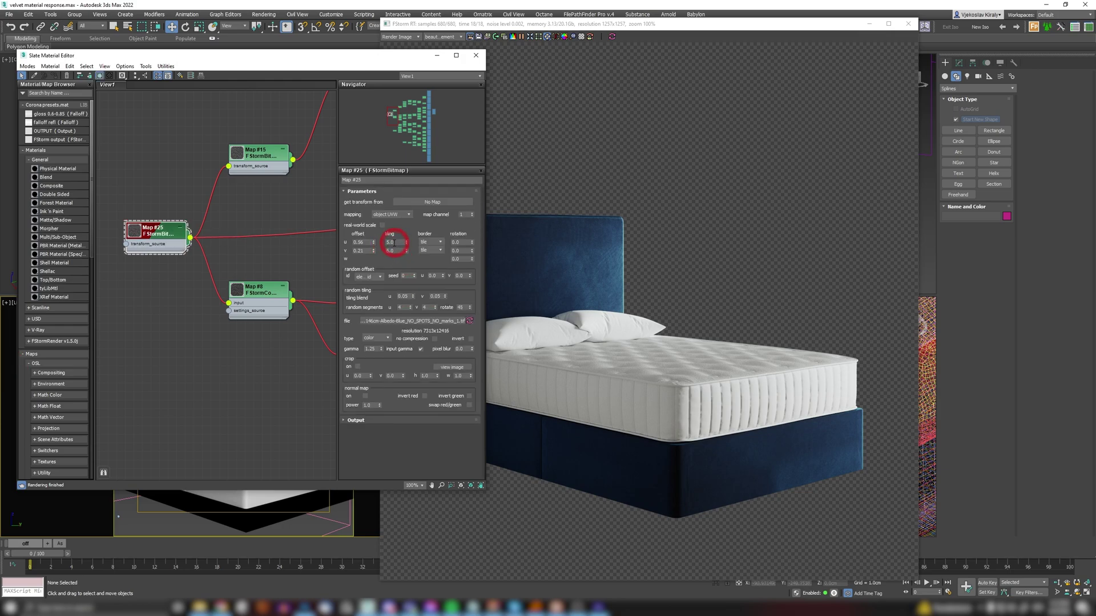
double_click(395, 243)
key("Return")
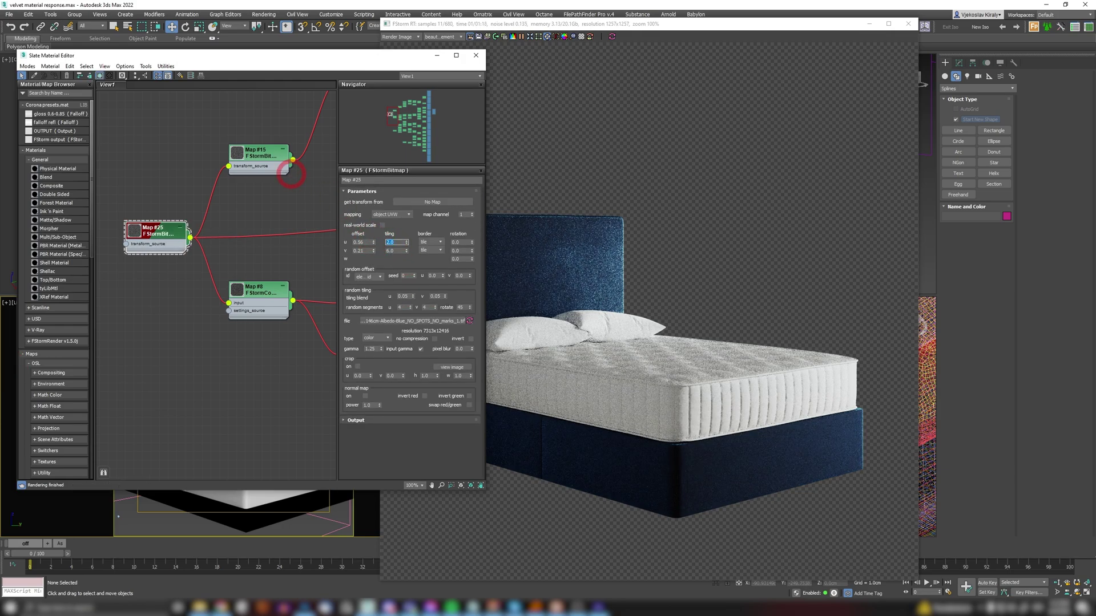
double_click(396, 242)
type("5")
key("Return")
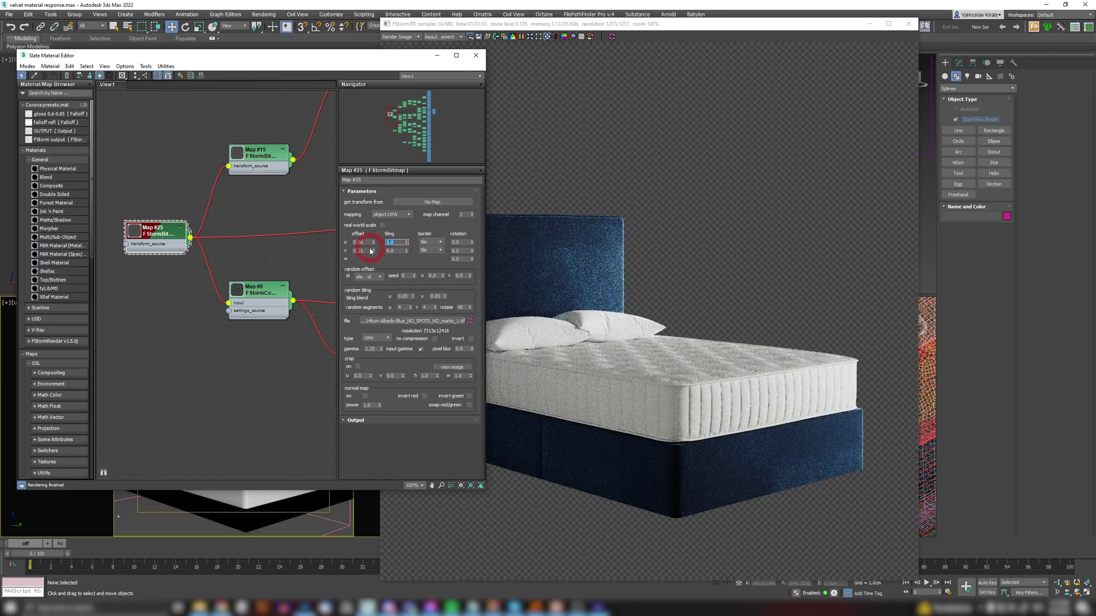
Step: Drag the bed bitmap's U offset up to 0.97
left_click(372, 247)
left_click_drag(371, 247, 375, 229)
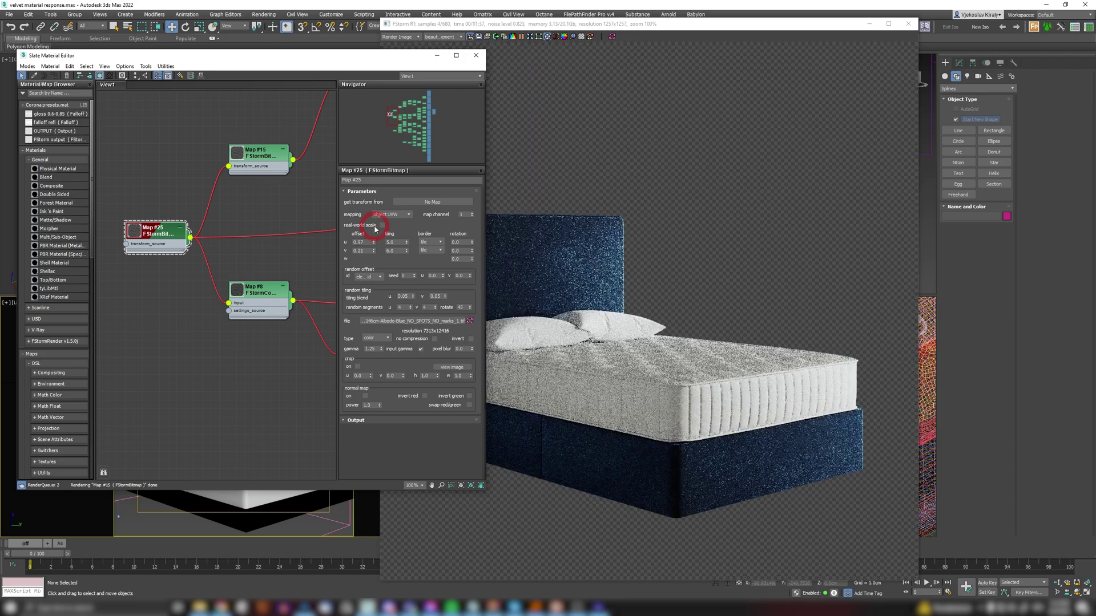
left_click(455, 277)
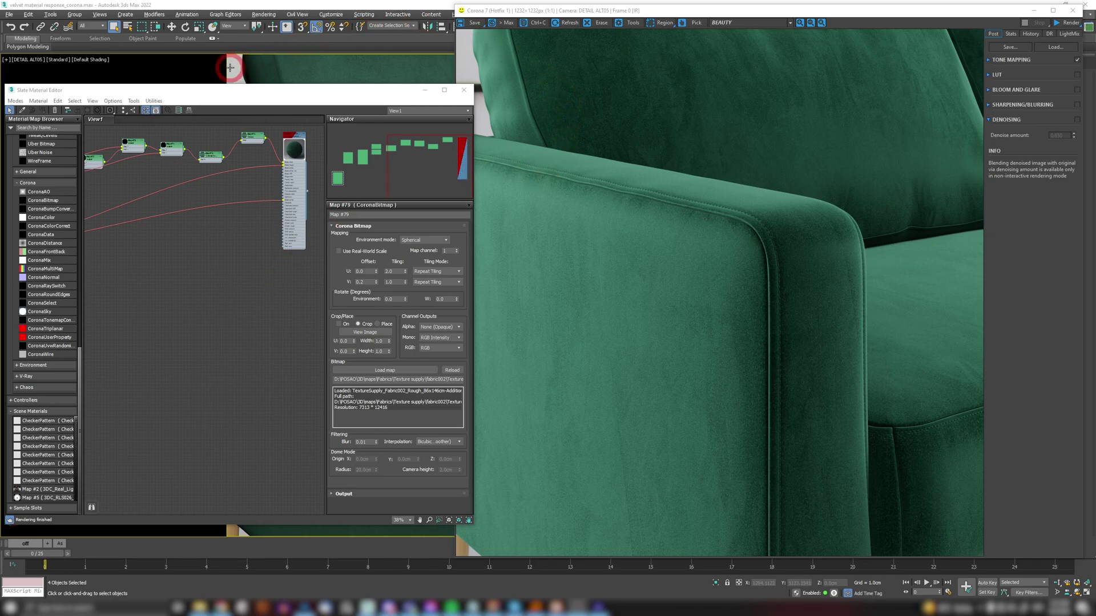
Step: Bring up the list of FStorm maps that can be added to the bed's material graph
right_click(215, 291)
mouse_move(235, 313)
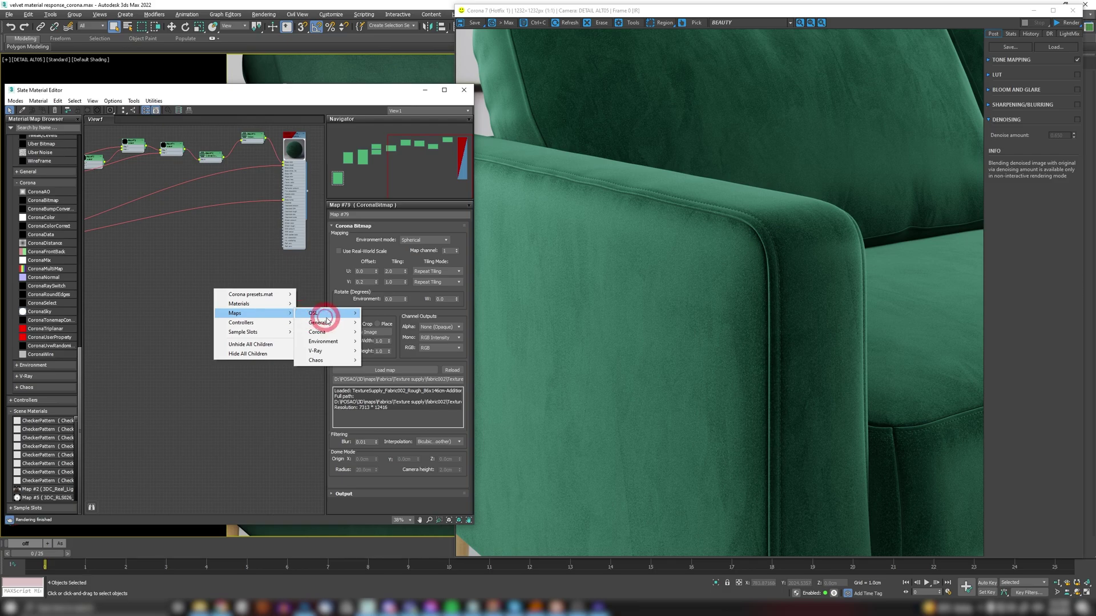
mouse_move(318, 322)
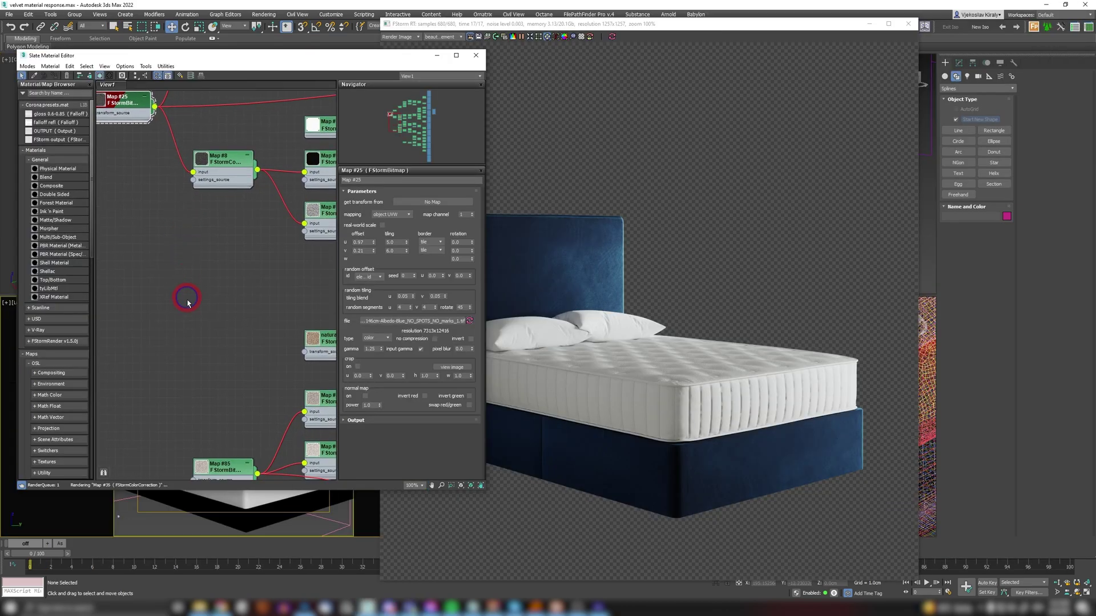
right_click(185, 294)
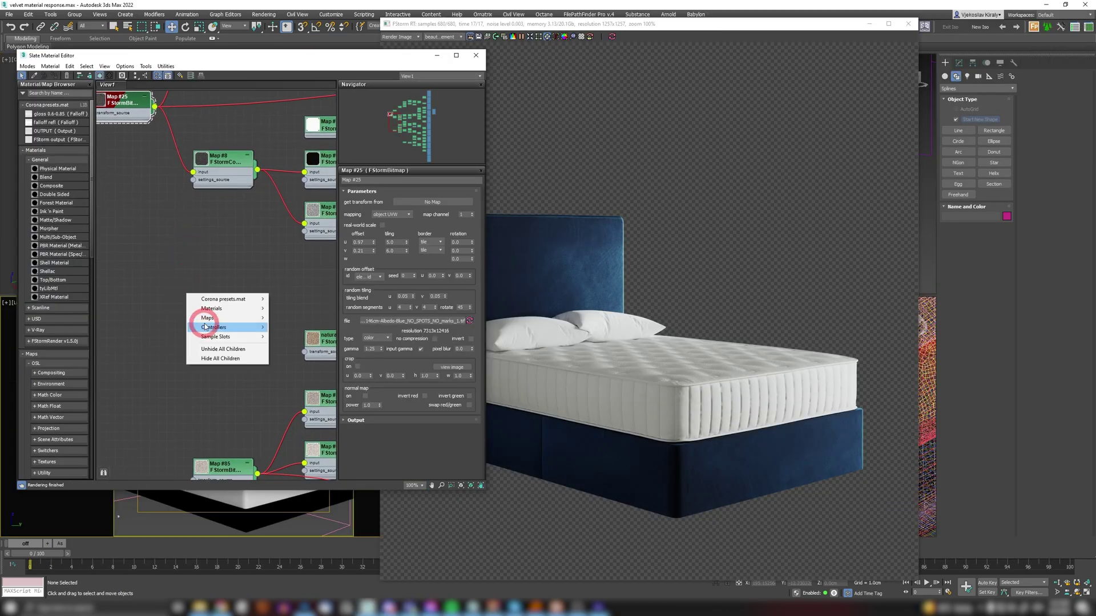
mouse_move(305, 365)
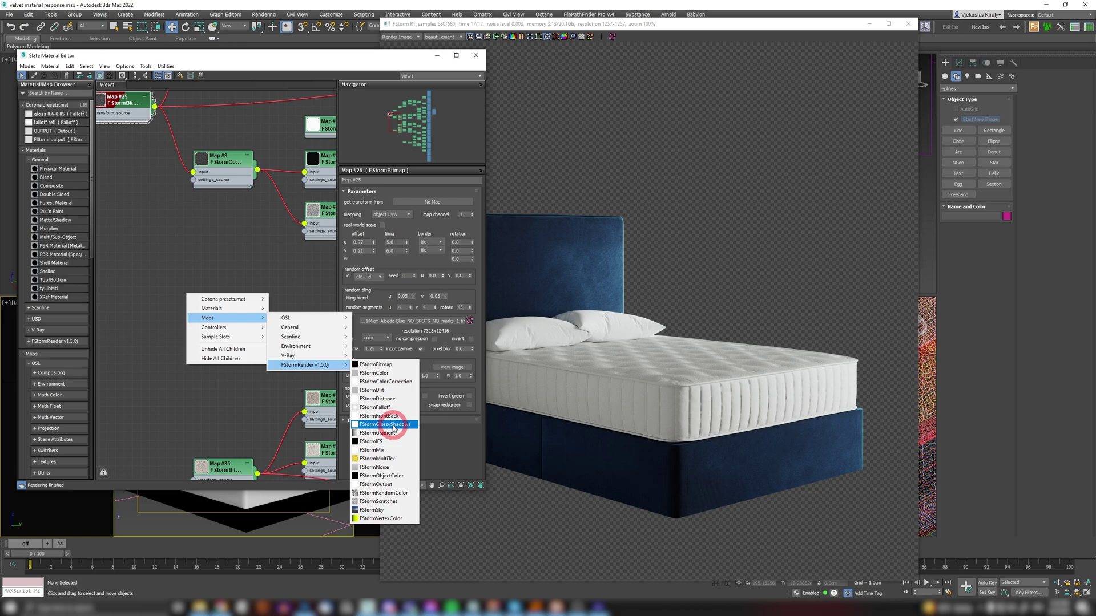
Step: Dismiss the FStorm map list by clicking empty Slate canvas
left_click(301, 378)
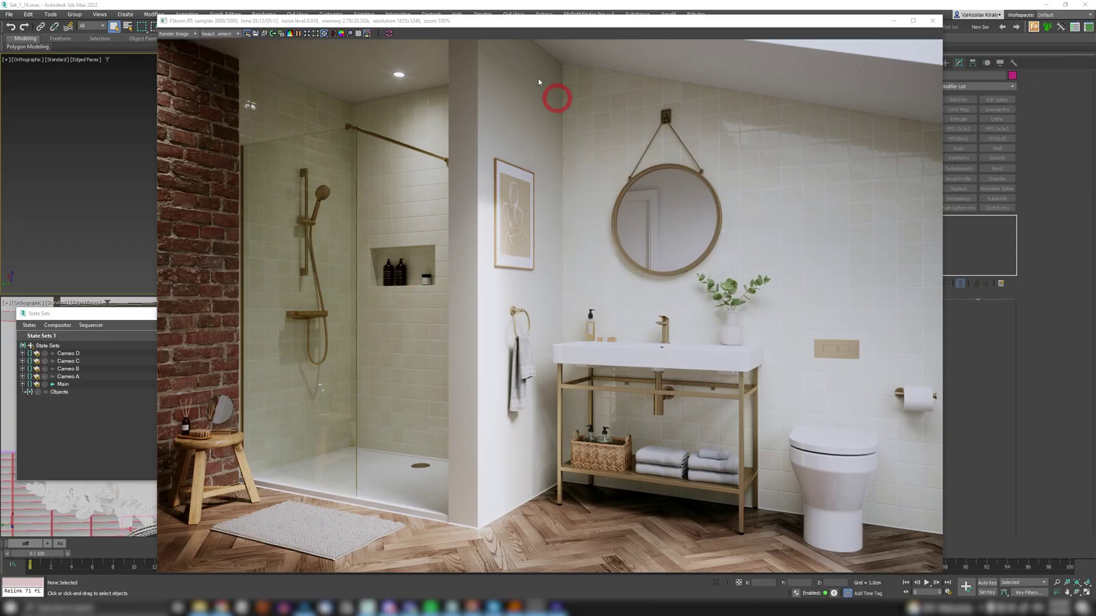
Step: Shift the FStorm bathroom render window right and toggle a frame buffer toolbar option
mouse_move(488, 20)
left_mouse_down()
mouse_move(520, 27)
mouse_move(508, 23)
left_mouse_up()
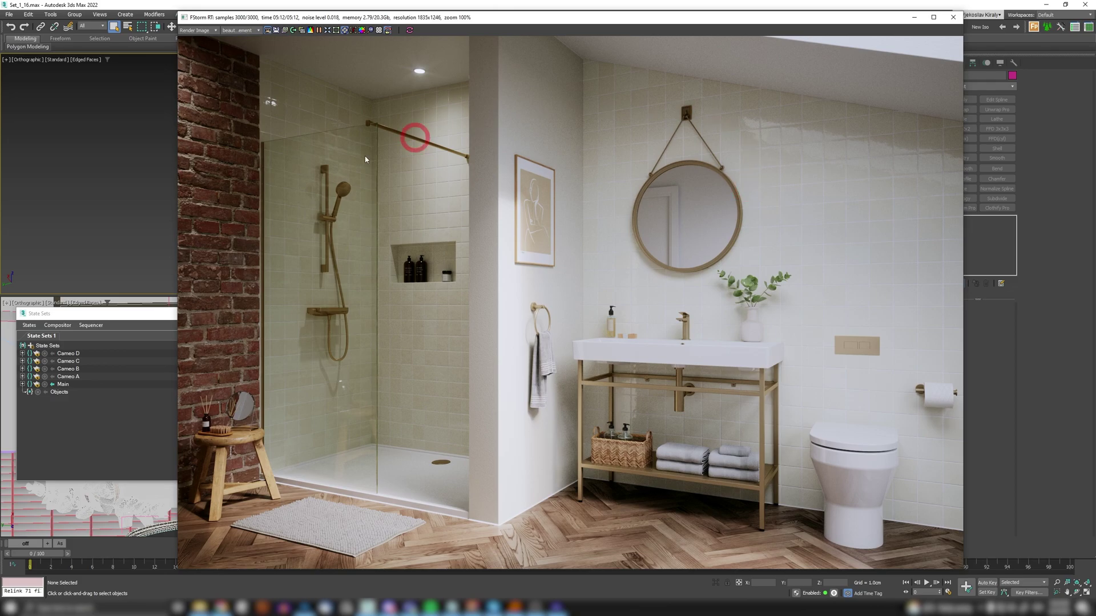
left_click(353, 30)
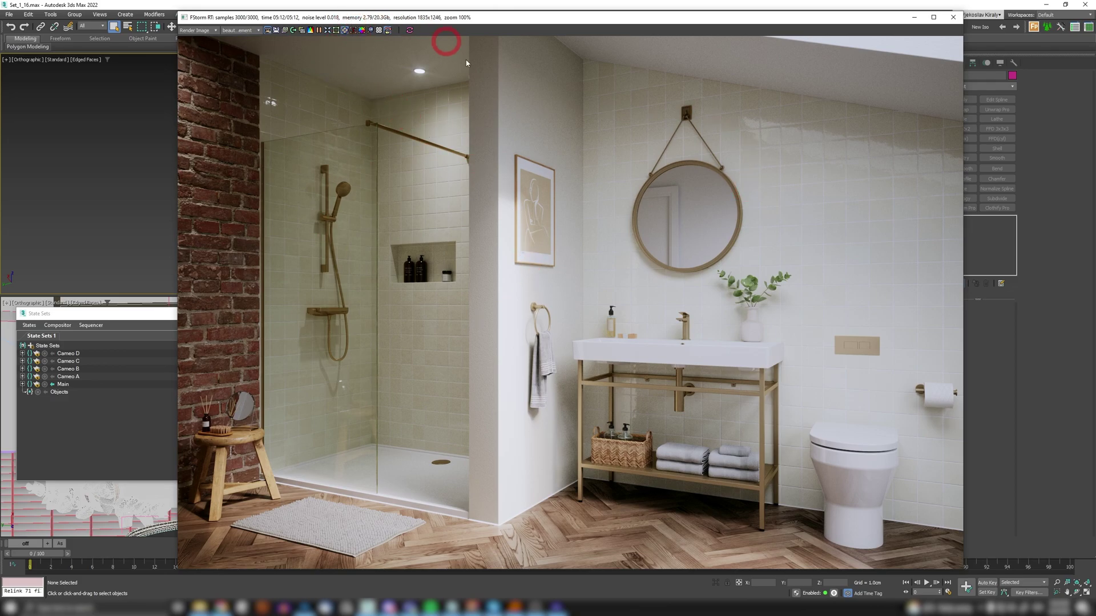